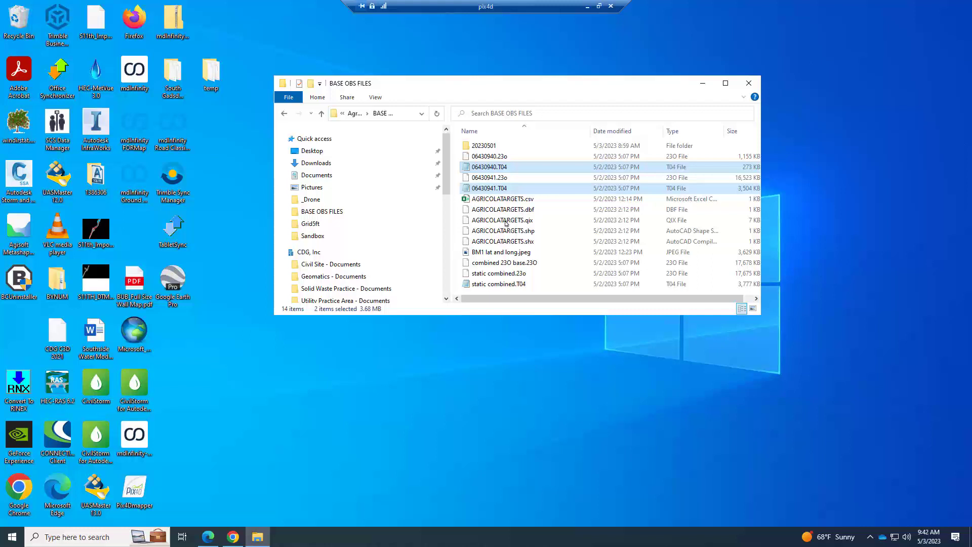
- Launch LP360 and choose to create a new project at startup
click(94, 536)
text(lp)
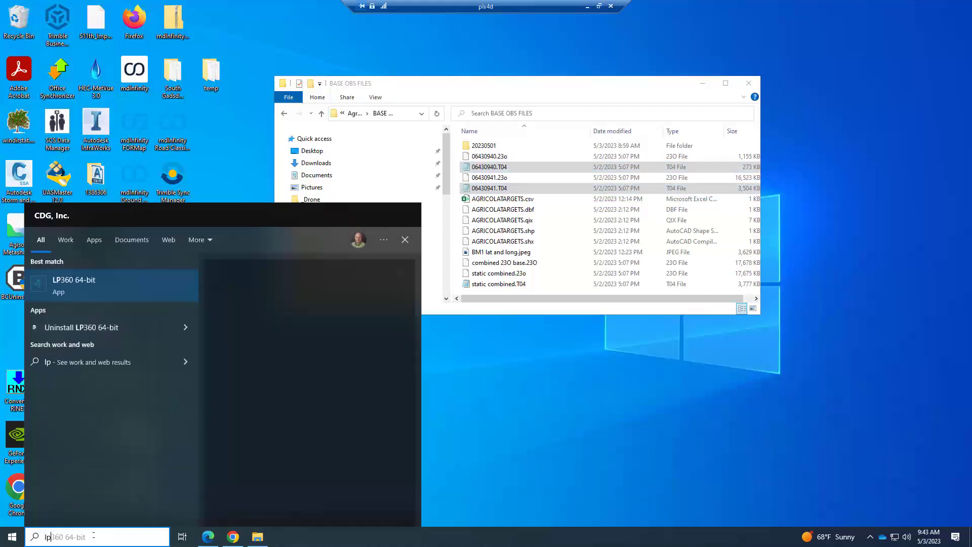
key(Return)
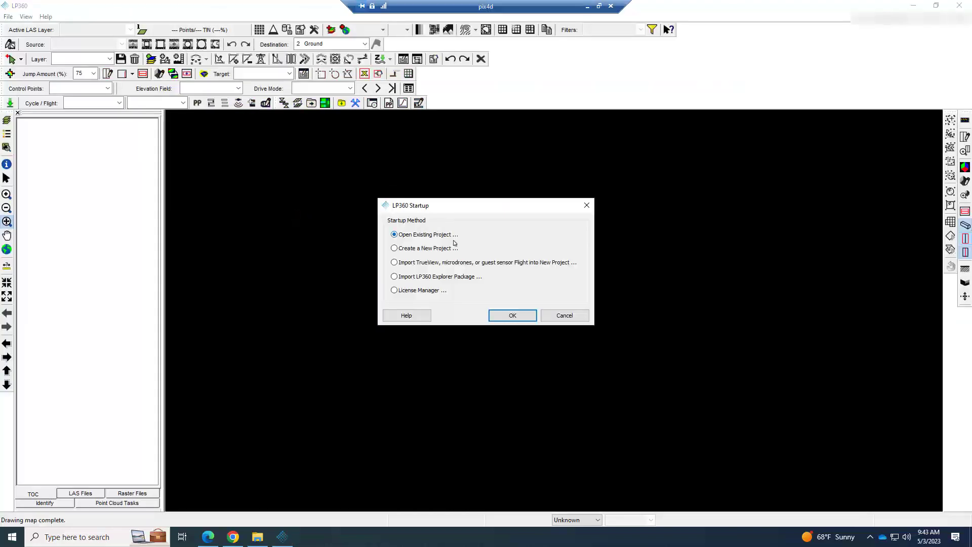
click(395, 248)
click(522, 317)
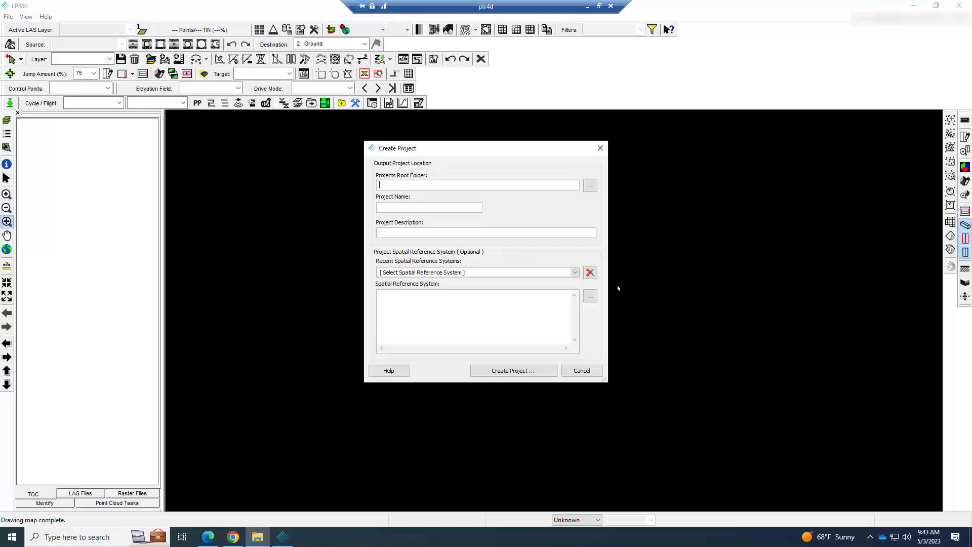
- Set the projects root folder to C:\Geomatics\Agricola_jra\LP360 and name the project Agricola_North
click(588, 186)
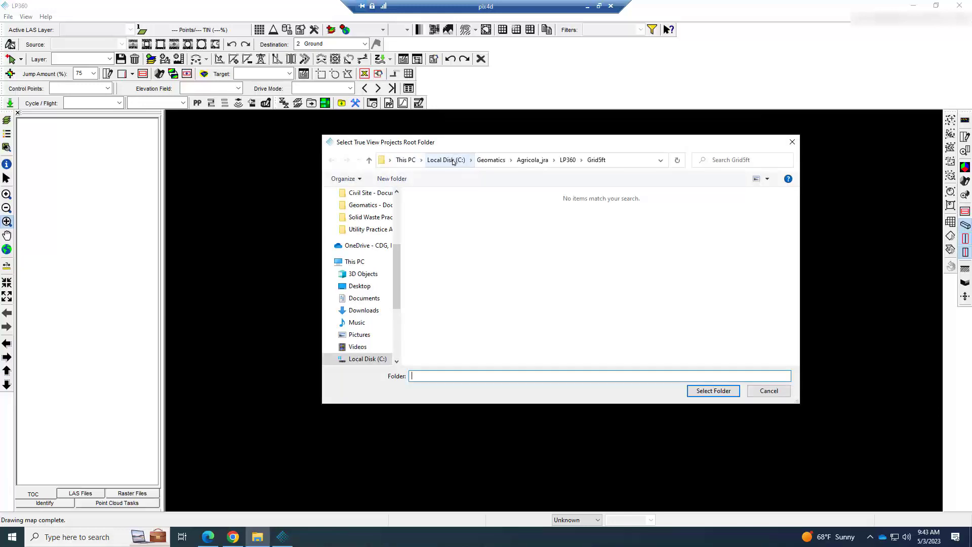
click(567, 159)
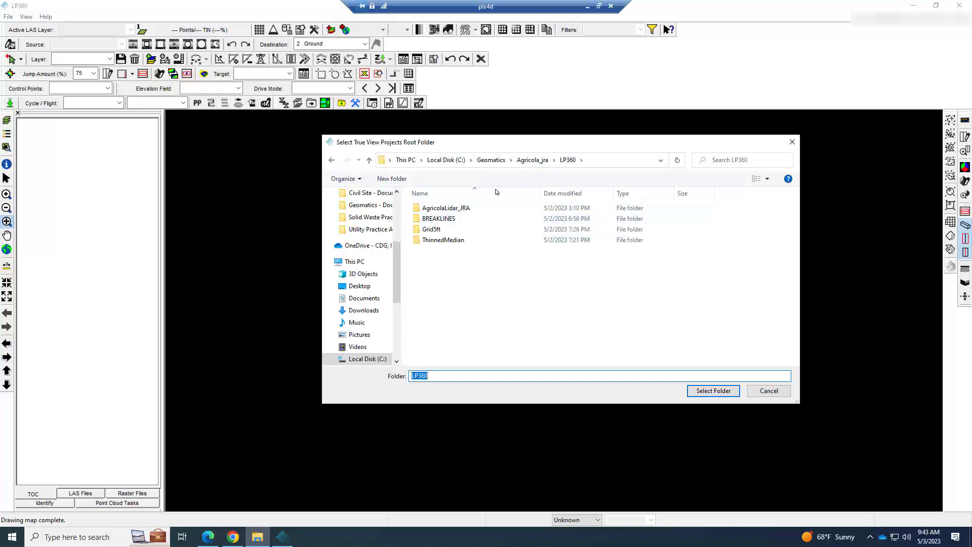
click(532, 159)
double_click(431, 230)
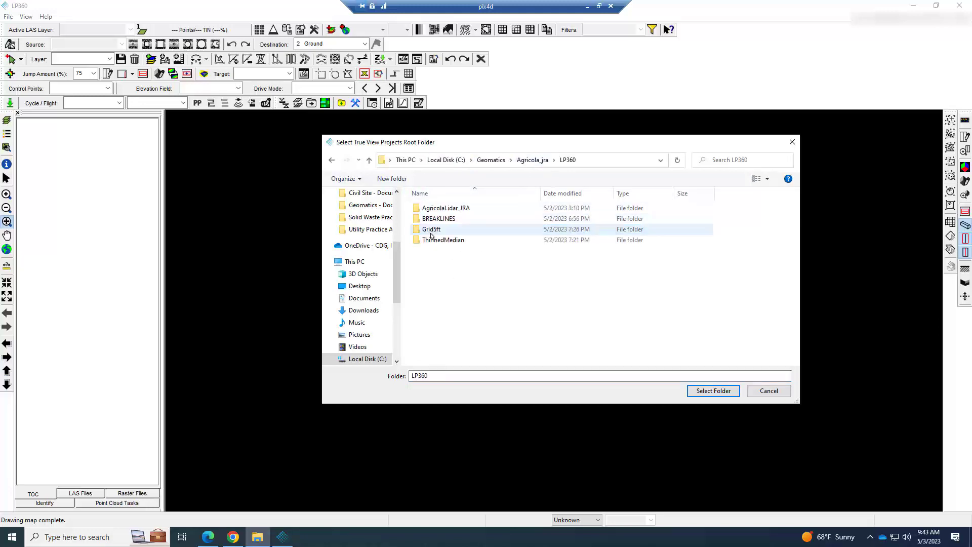
click(711, 390)
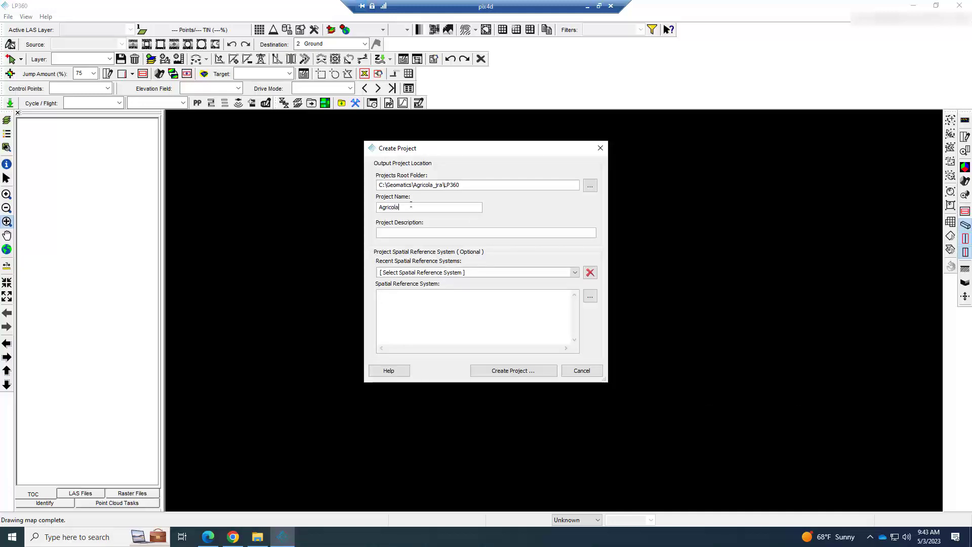
click(411, 205)
text(Agricola_North)
click(557, 272)
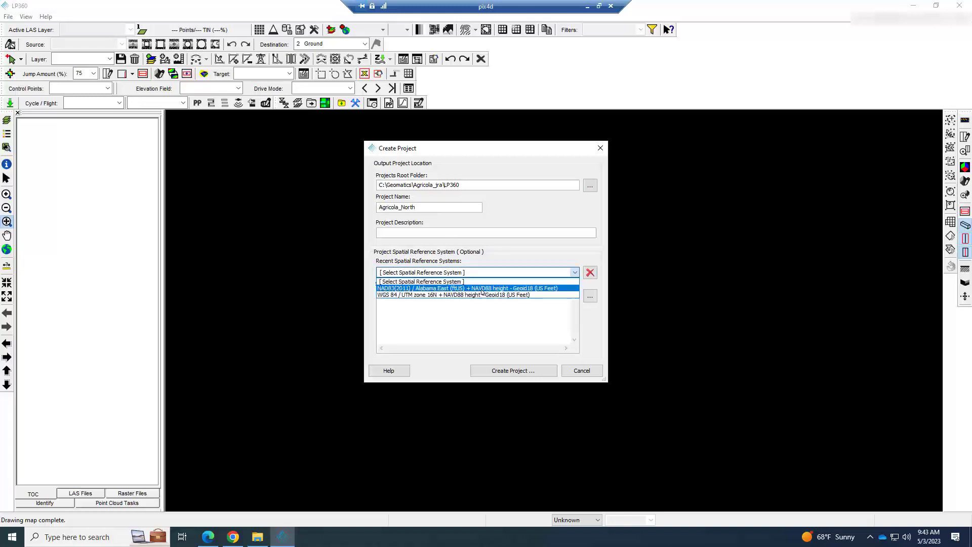
click(512, 282)
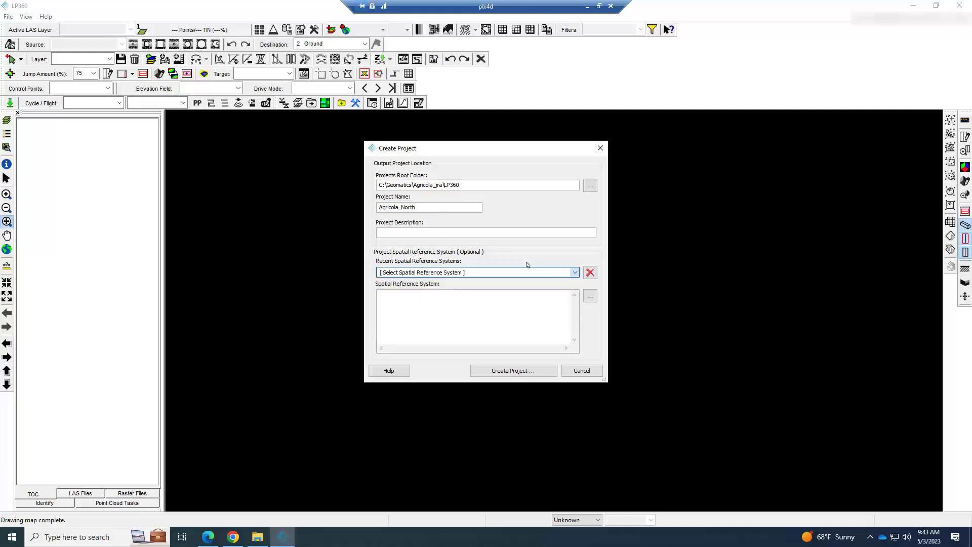
click(590, 299)
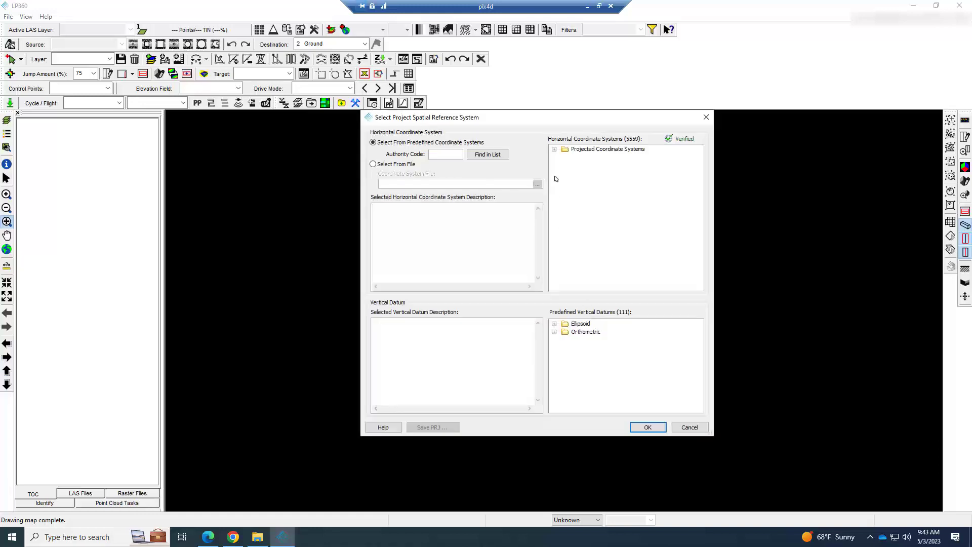
click(555, 149)
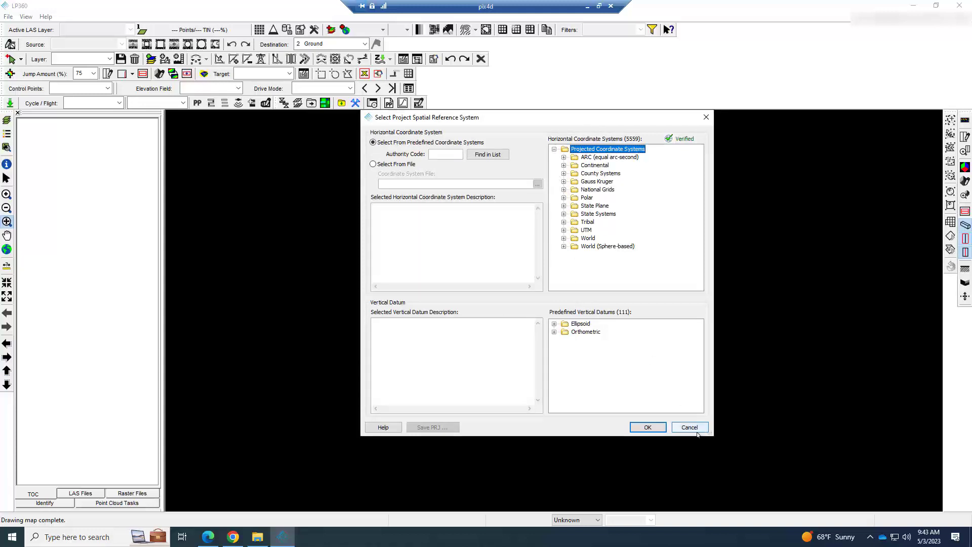
click(564, 206)
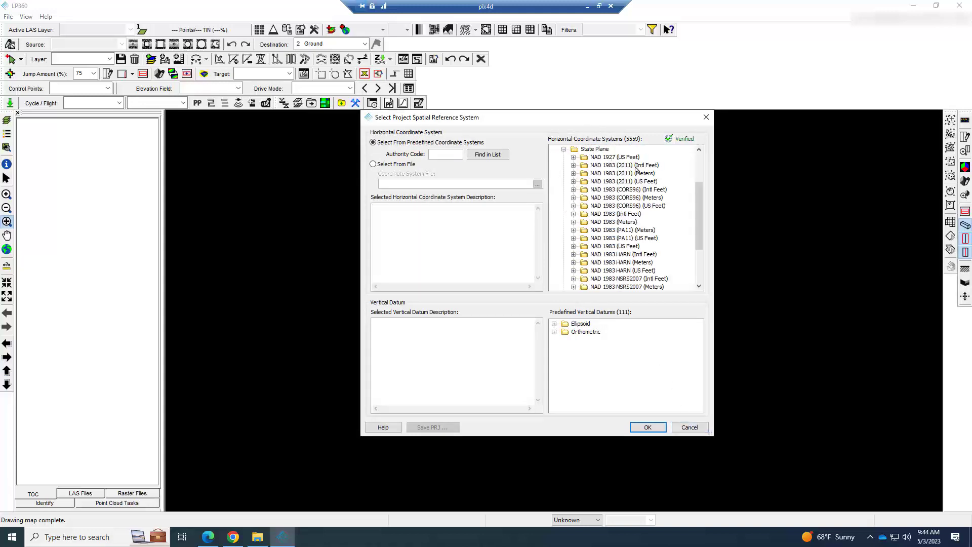
click(574, 181)
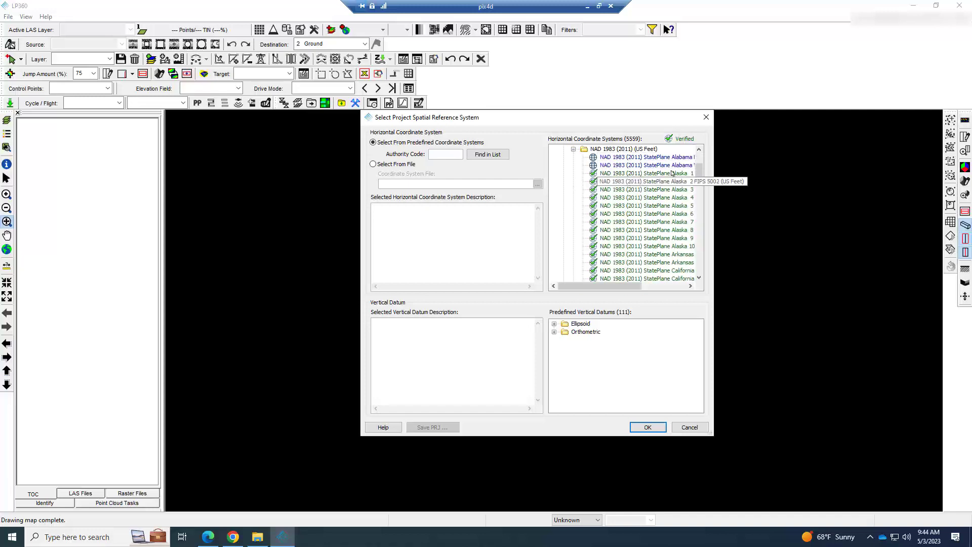
drag(627, 288, 671, 288)
click(633, 157)
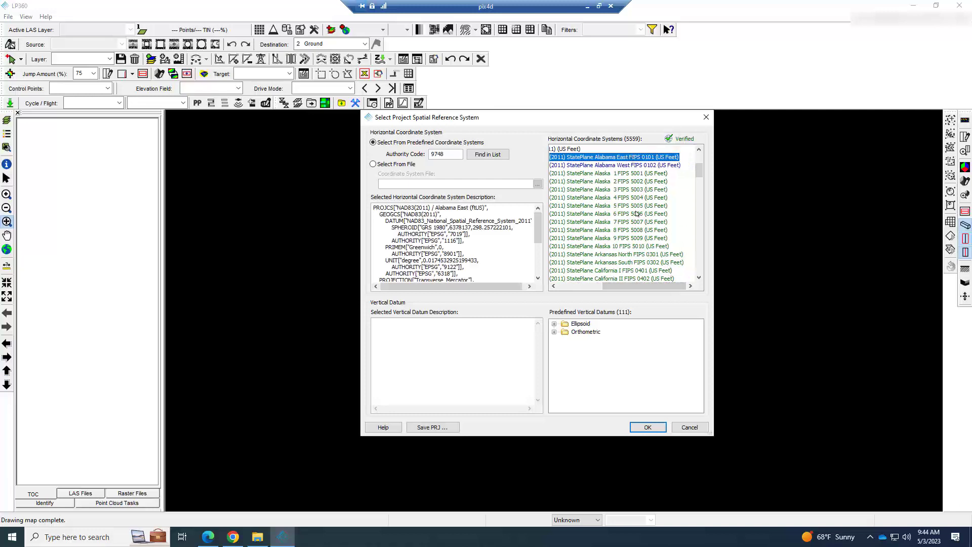
double_click(563, 333)
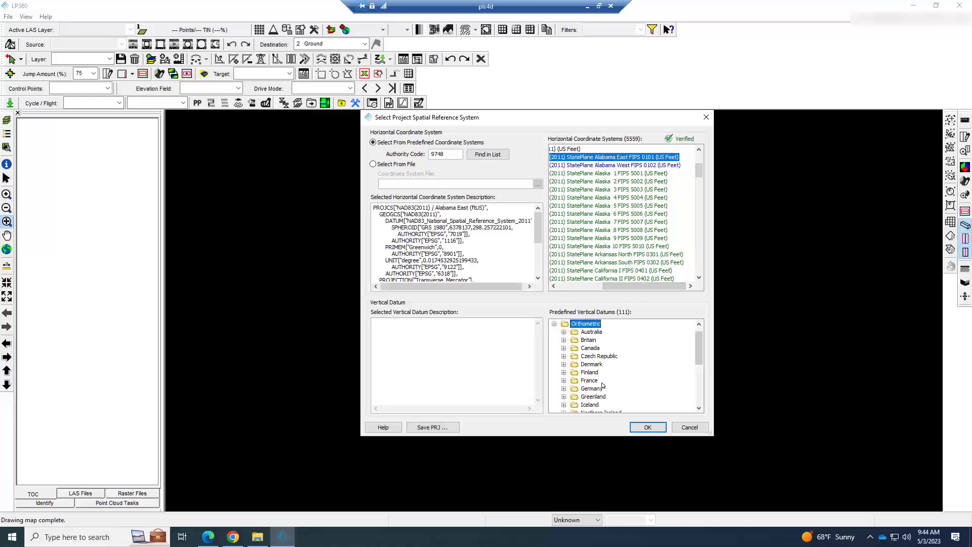
scroll(577, 371, down, 4)
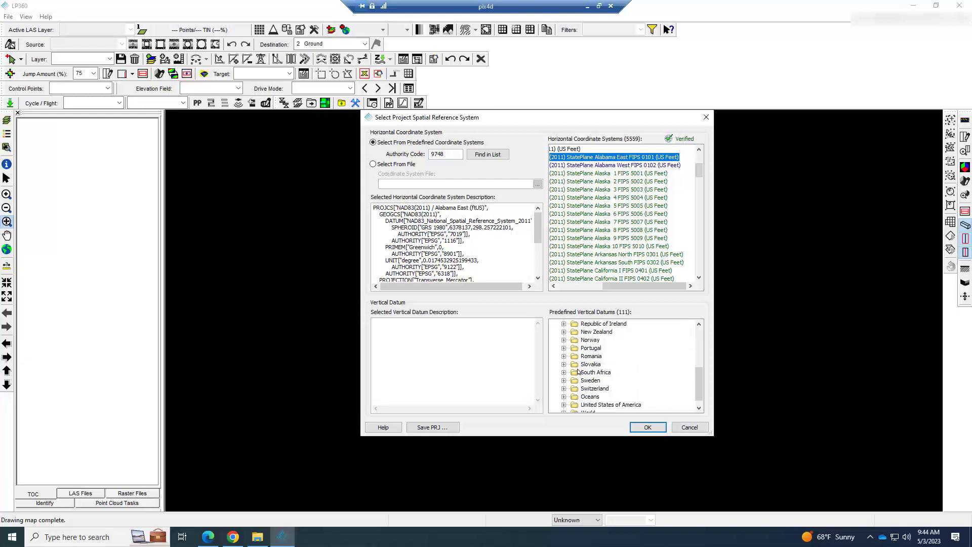
scroll(578, 374, down, 1)
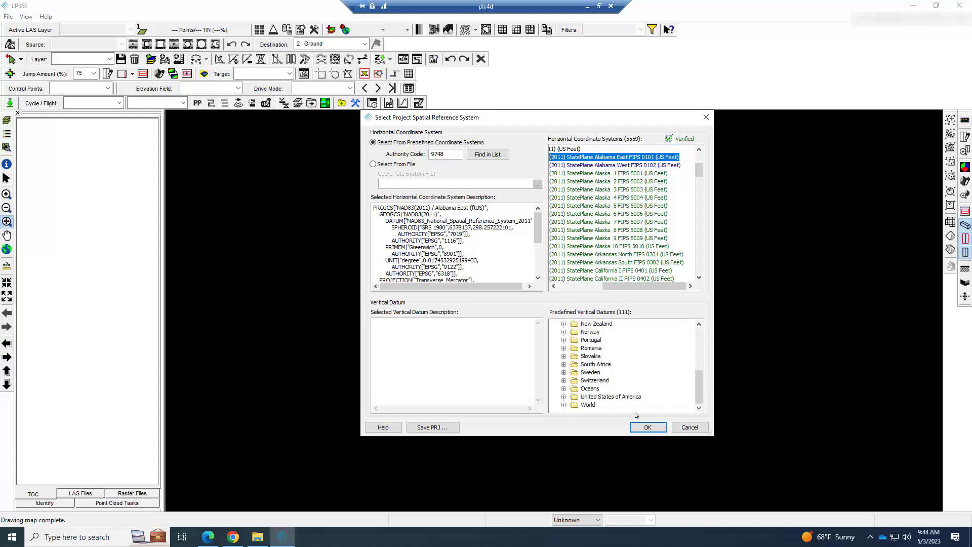
click(688, 426)
- Create the project with the recent NAD83(2011) / Alabama East (ftUS) + NAVD88 height - Geoid18 (US Feet) reference system, adding no files
click(575, 272)
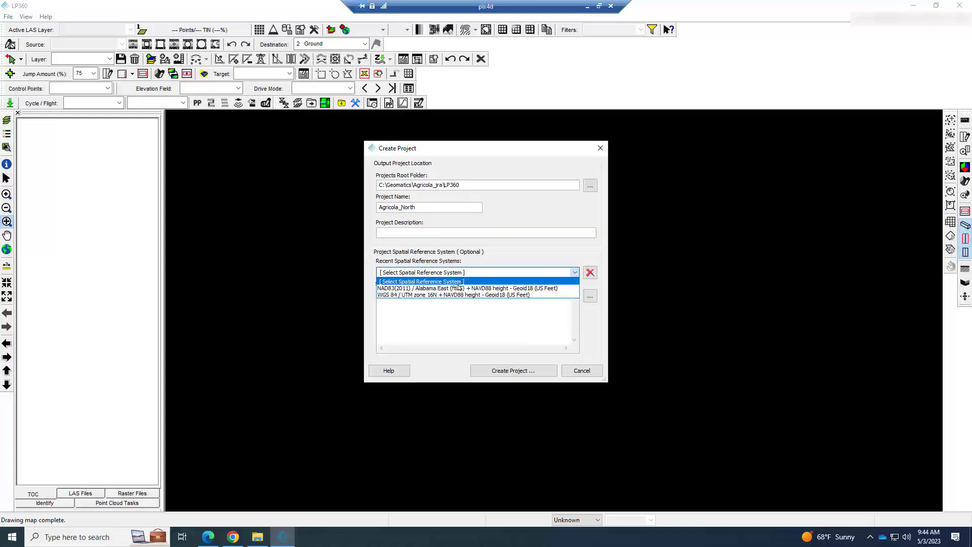
click(543, 288)
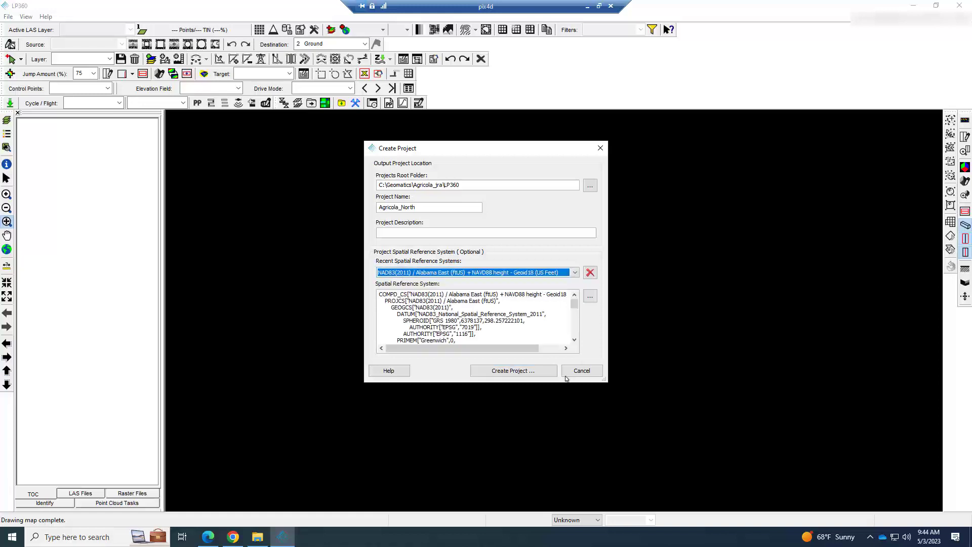
click(528, 372)
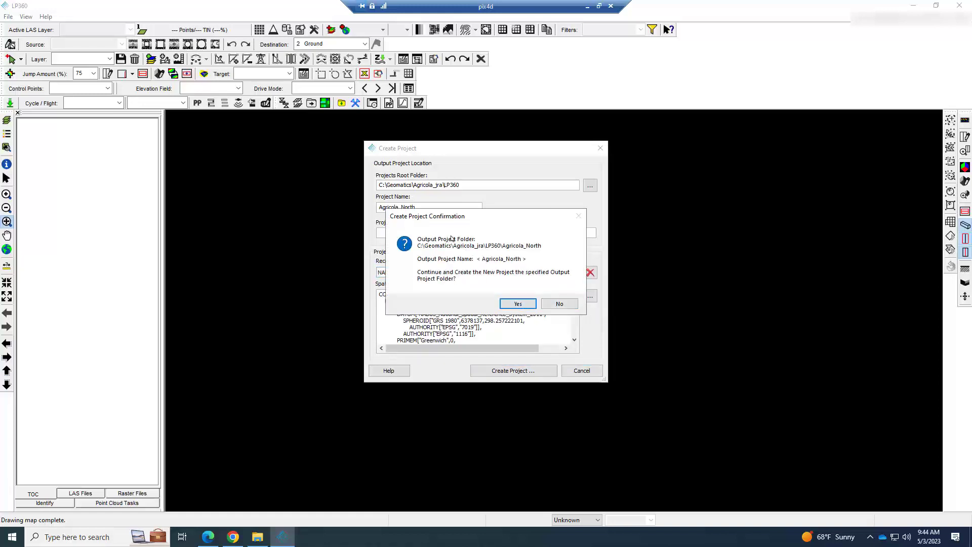
click(515, 303)
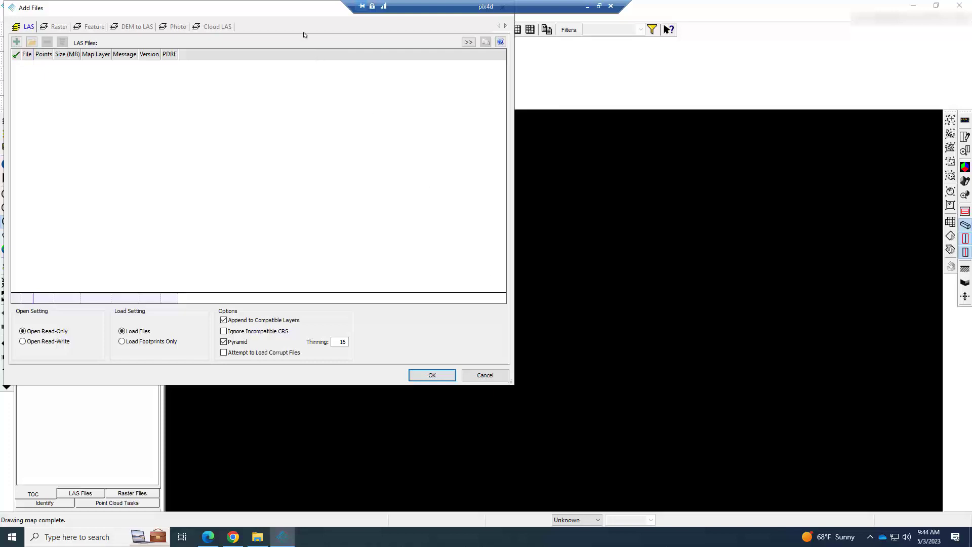
drag(284, 8, 480, 89)
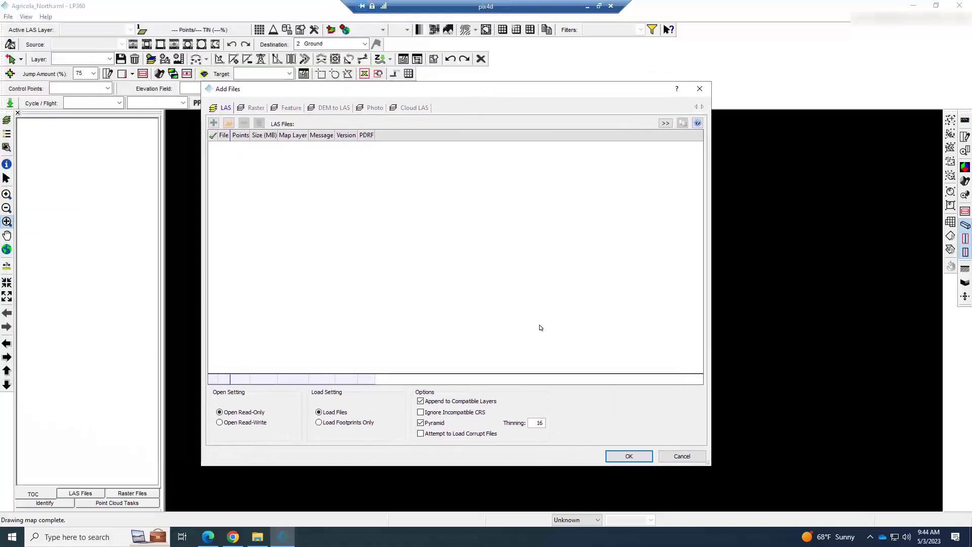
click(699, 89)
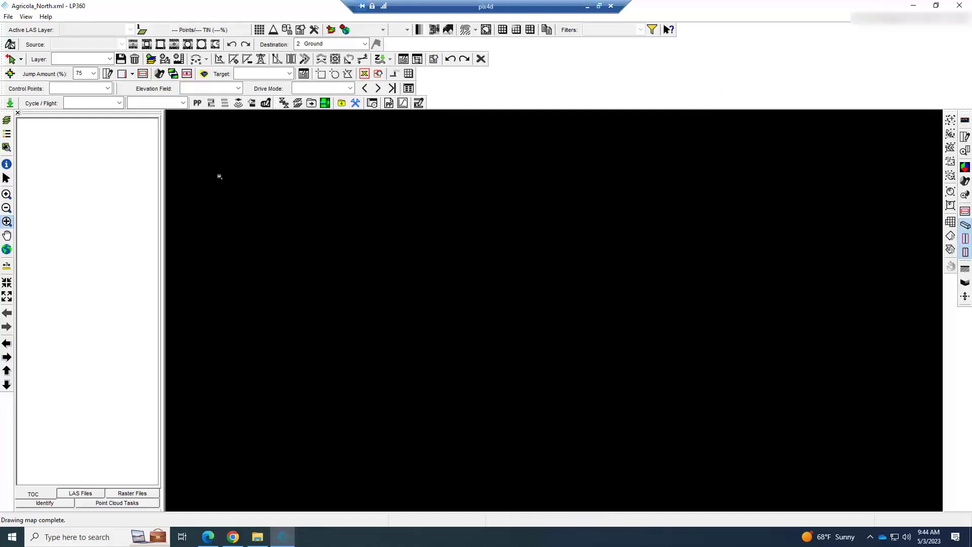
- Review the project settings, including the paths, spatial reference system, global email notification address, True View and diagnostics options
click(9, 17)
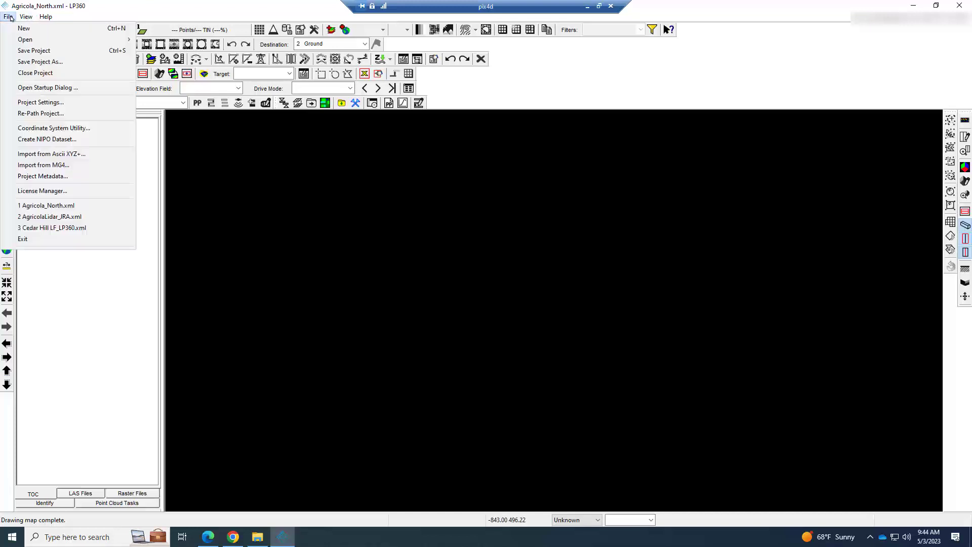
click(40, 102)
drag(422, 116, 455, 118)
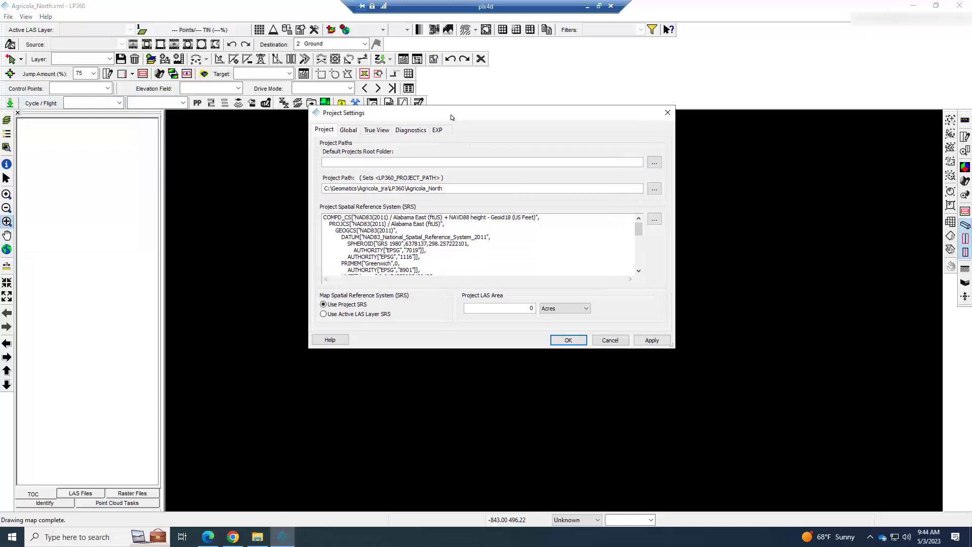
click(349, 130)
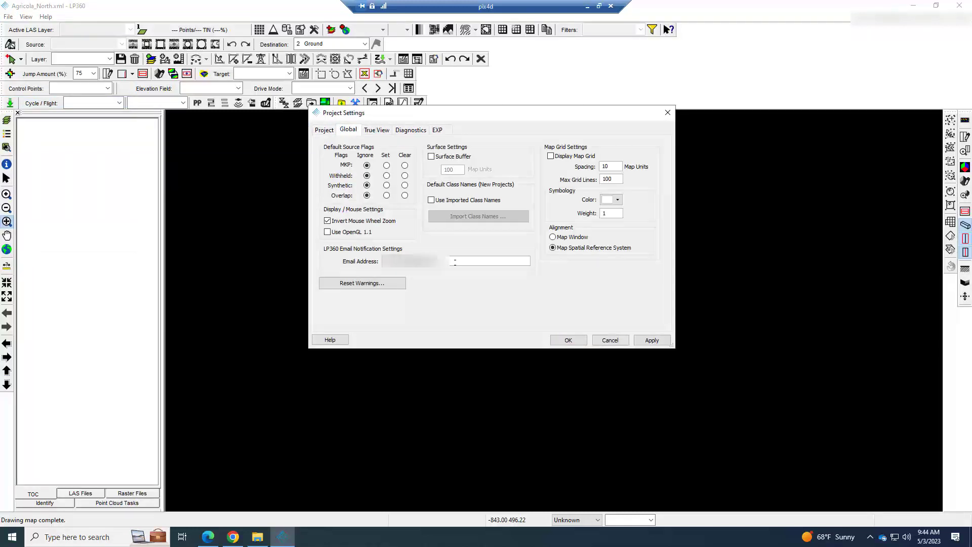
drag(454, 261, 378, 264)
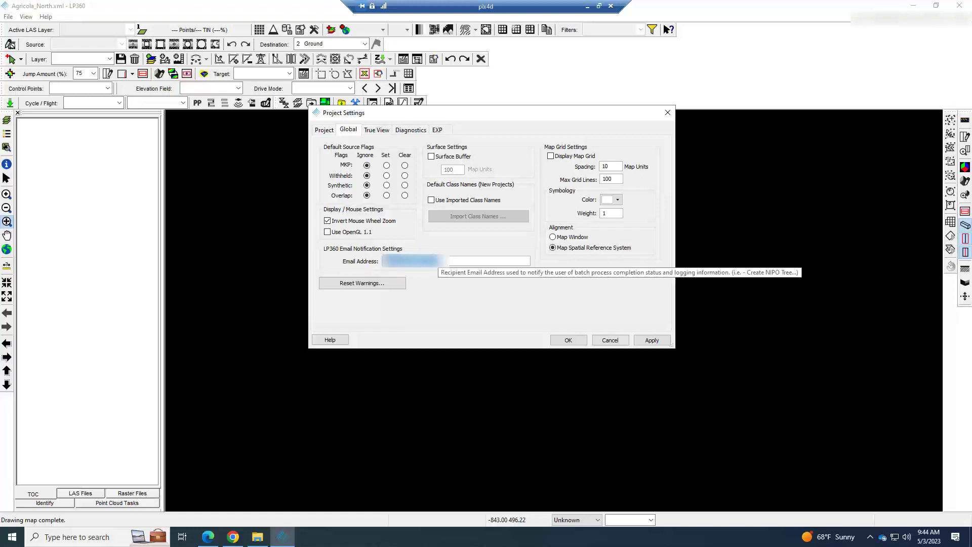
click(381, 133)
click(409, 130)
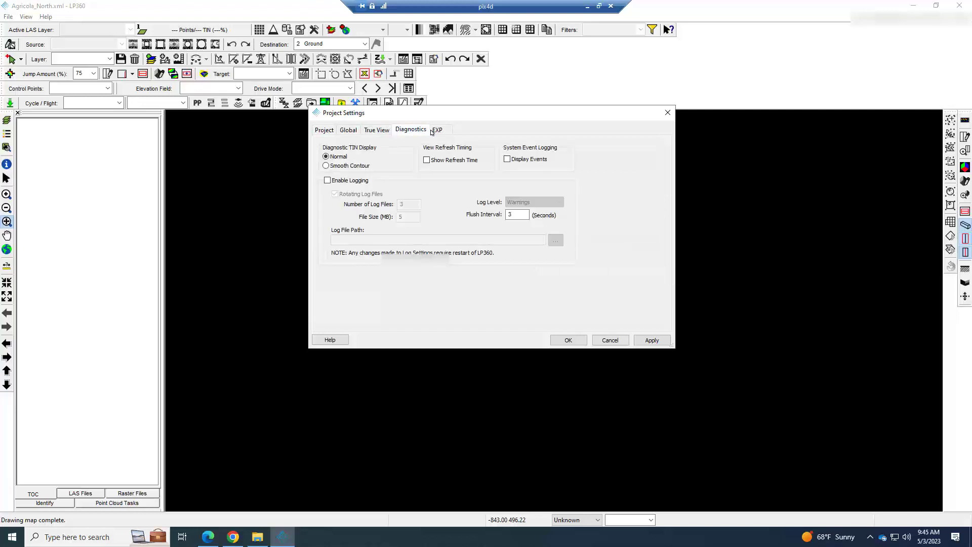
click(343, 132)
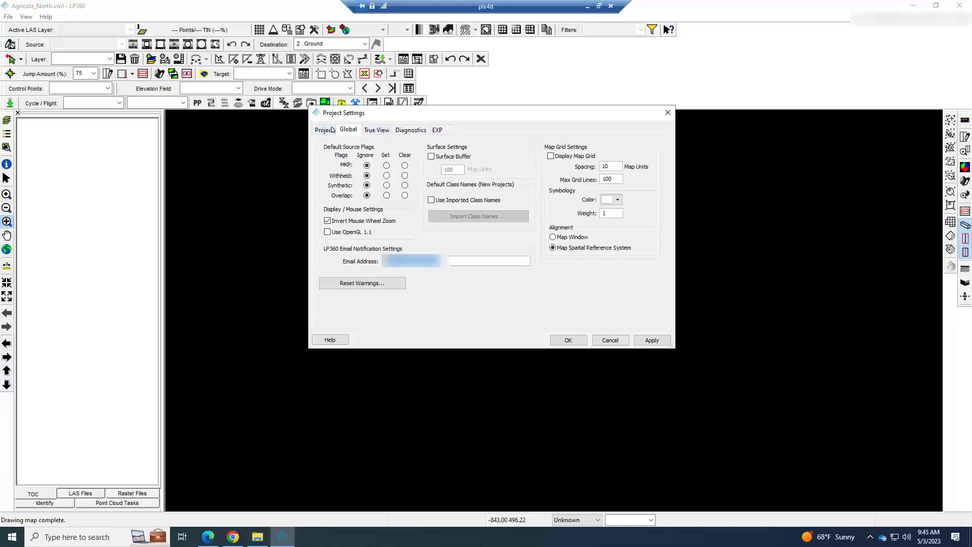
click(329, 131)
click(348, 131)
click(577, 343)
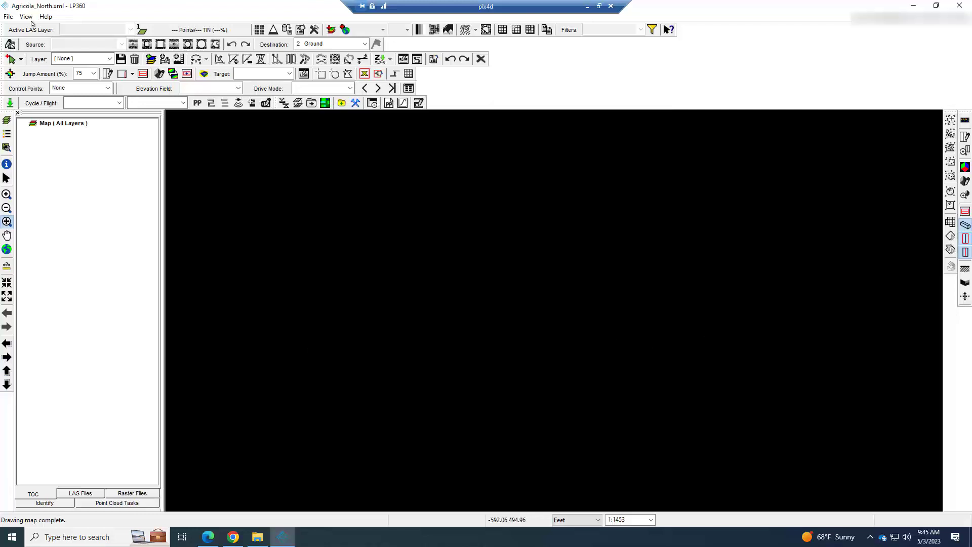
- Check in the Strip Align and Fast Photo floating product licenses in the License Manager
click(8, 16)
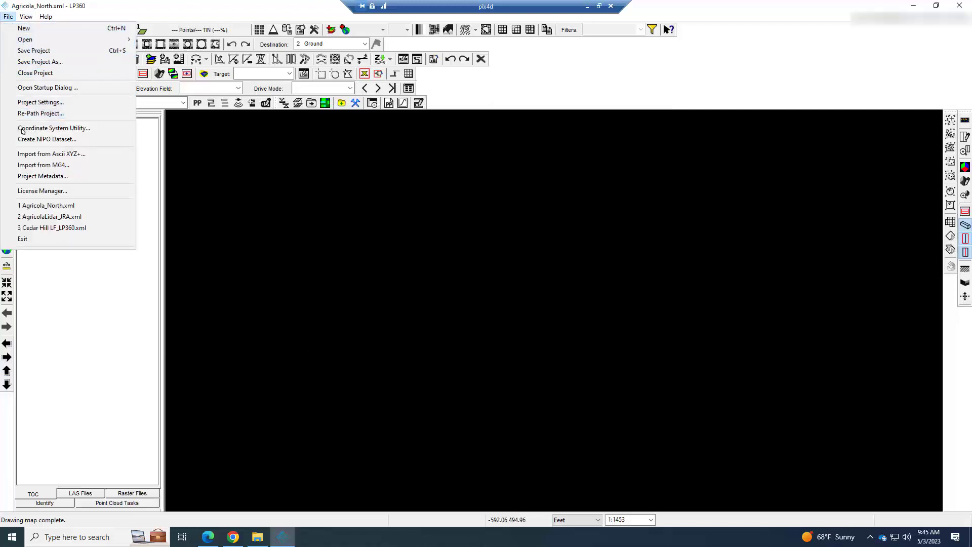
click(42, 191)
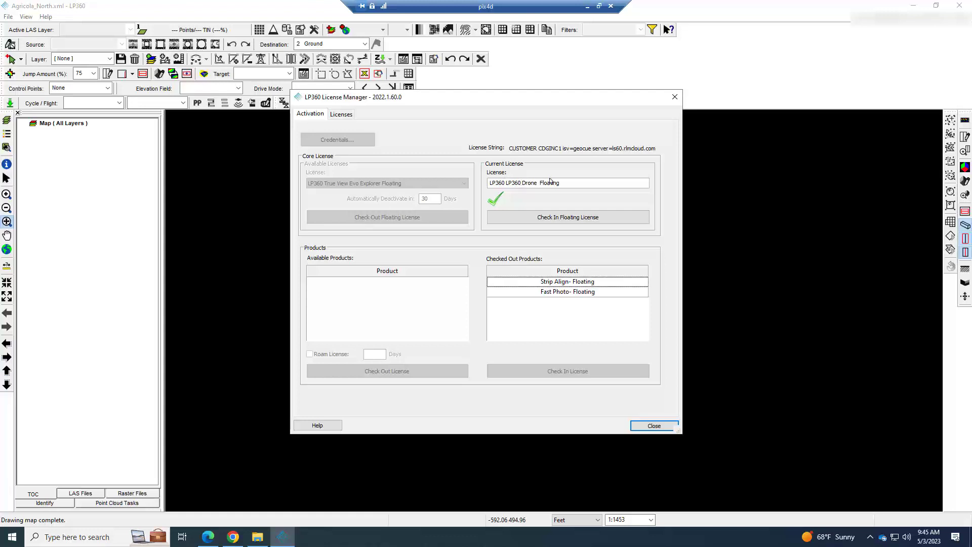
click(590, 281)
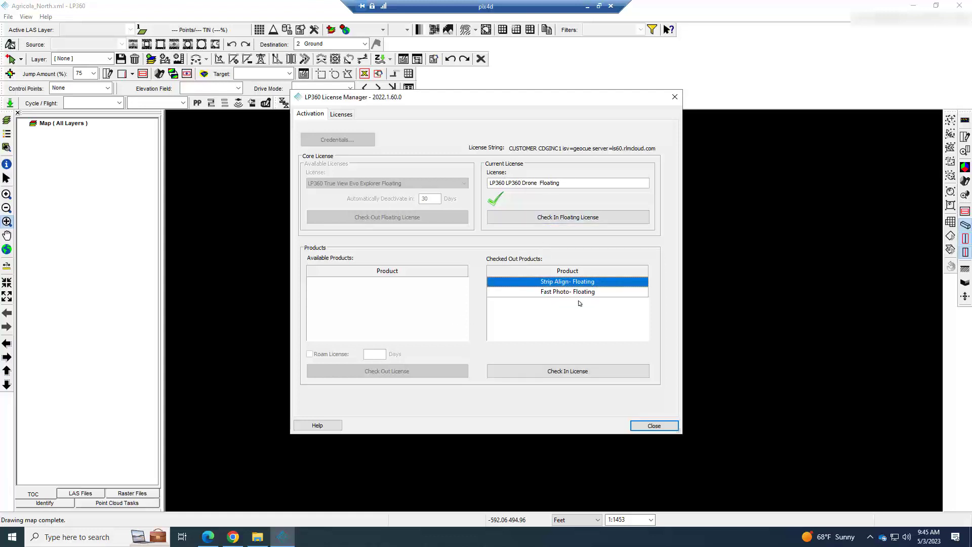
click(572, 372)
click(571, 285)
click(579, 350)
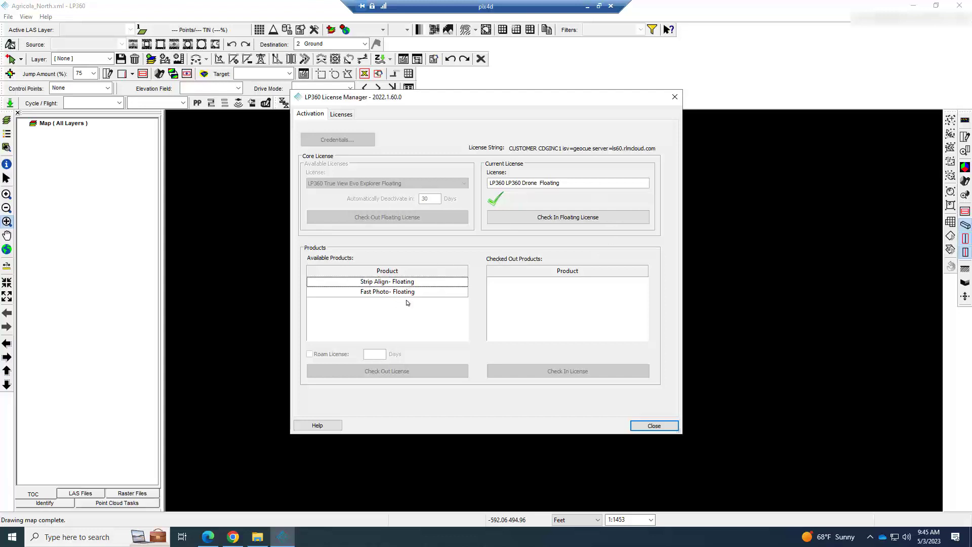
- Check out the Strip Align and Fast Photo floating product licenses, review the list of all licenses and close the License Manager
click(398, 282)
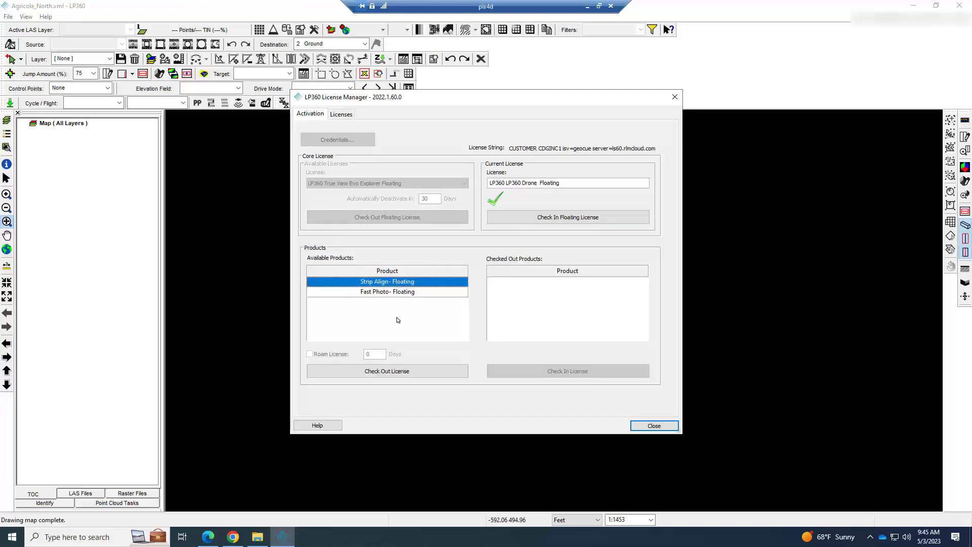
click(399, 371)
click(396, 282)
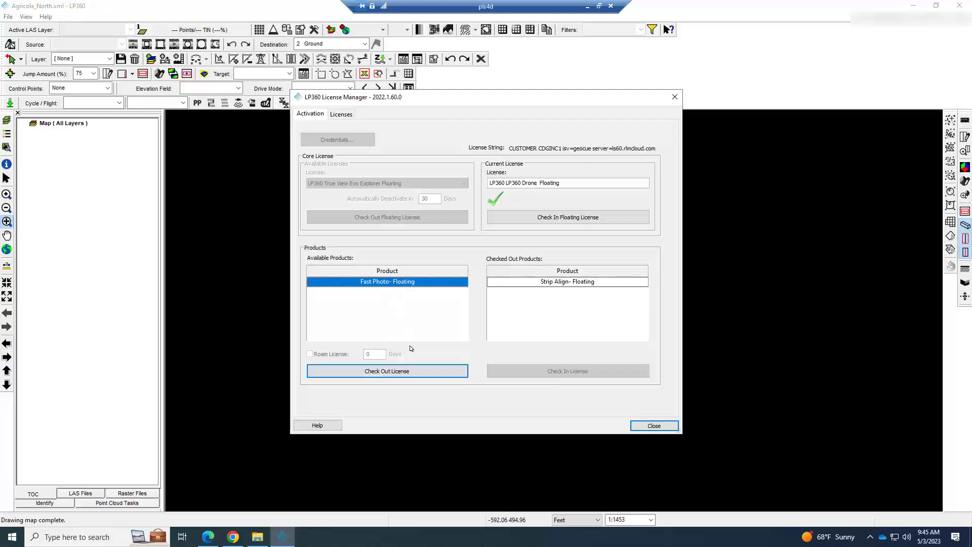
click(397, 371)
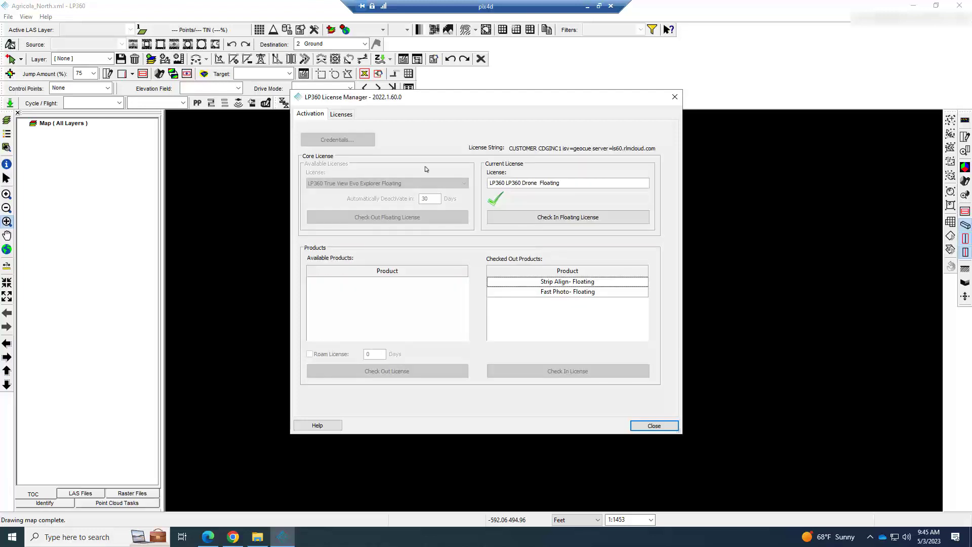
click(335, 115)
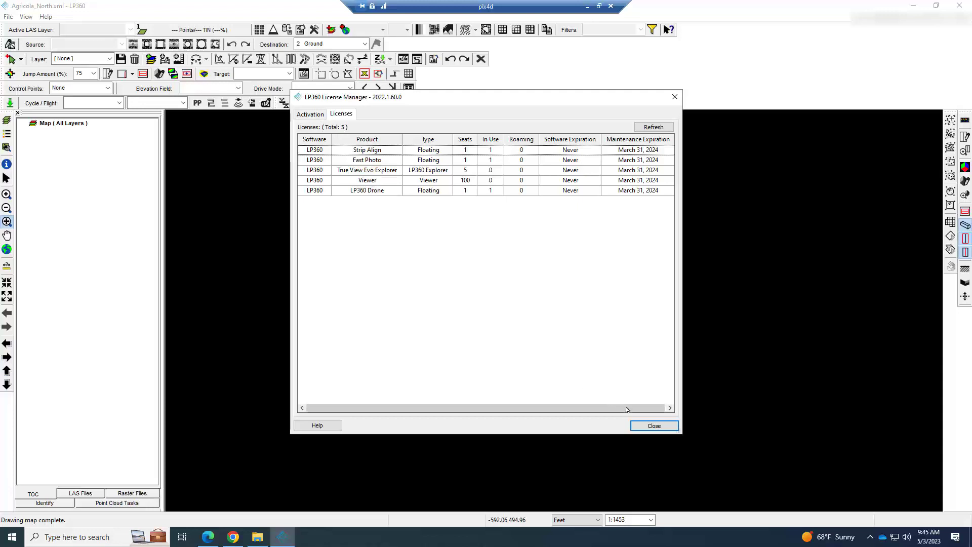
click(653, 425)
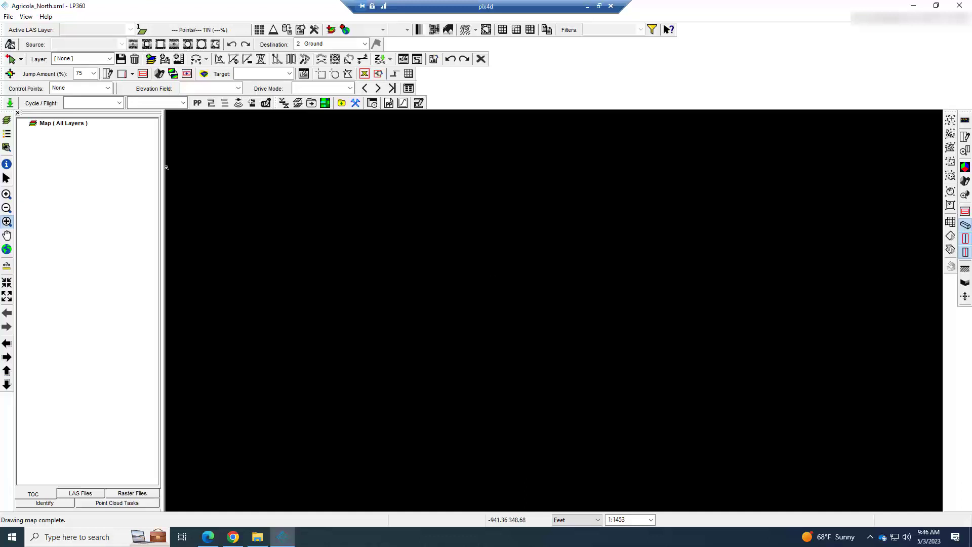
- Check the Ortho Mapping activation status and activation key field in the project's EXP settings, and close the settings
click(8, 17)
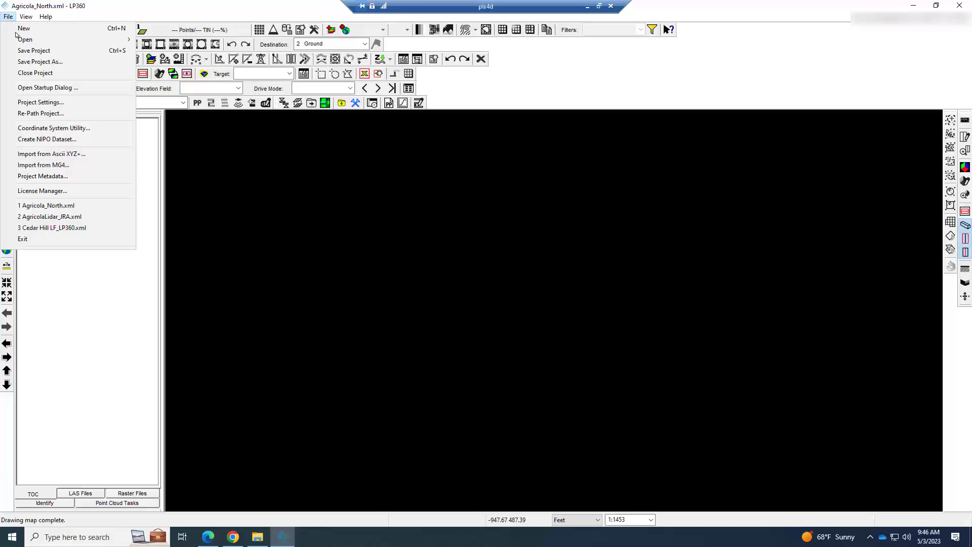
click(40, 101)
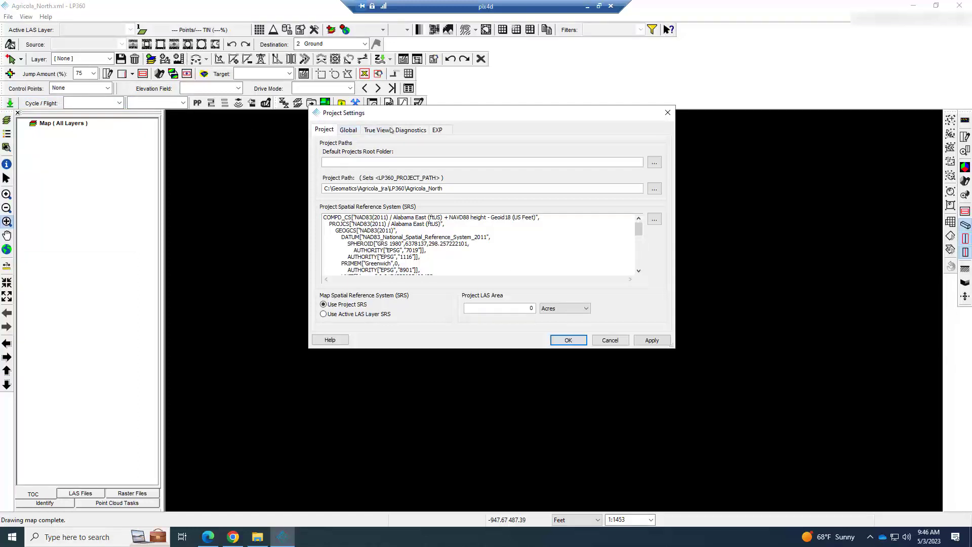
click(437, 130)
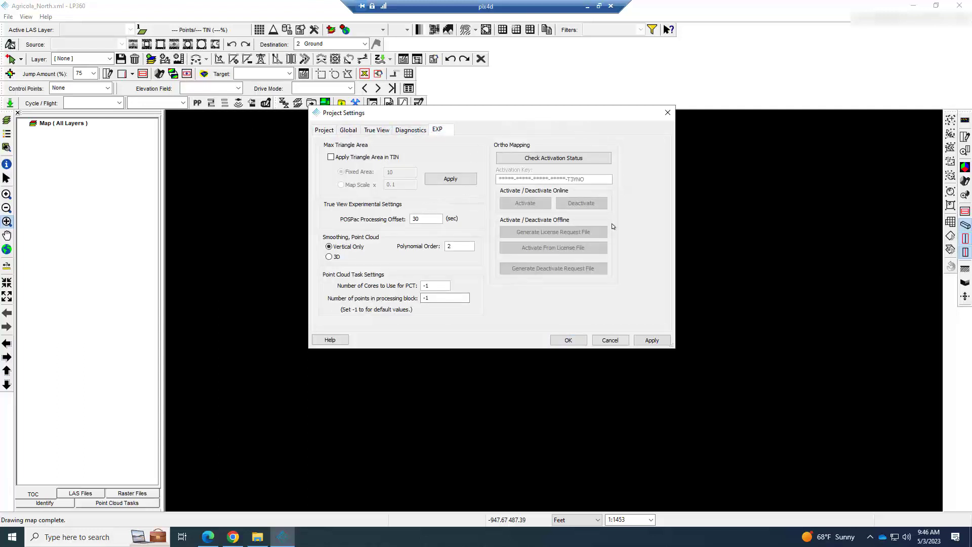
click(581, 157)
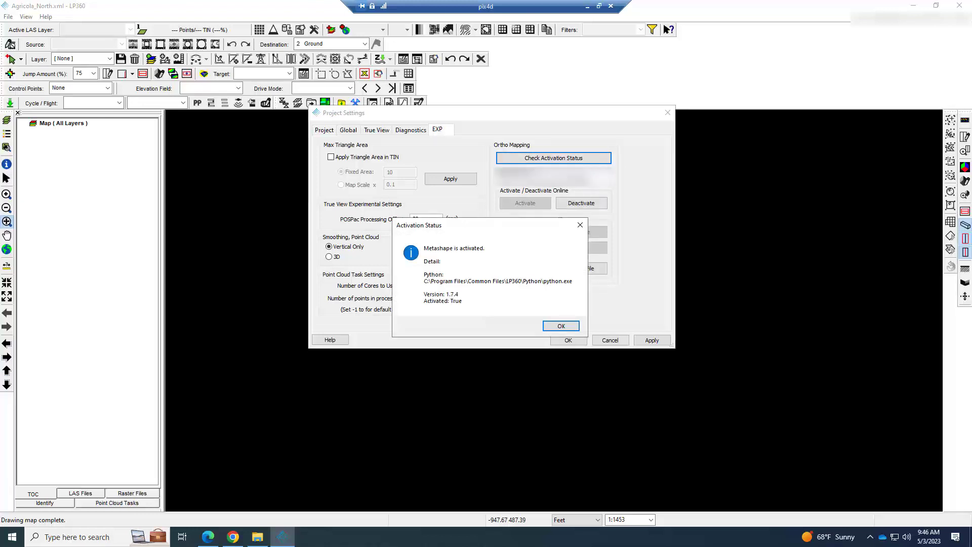
click(561, 326)
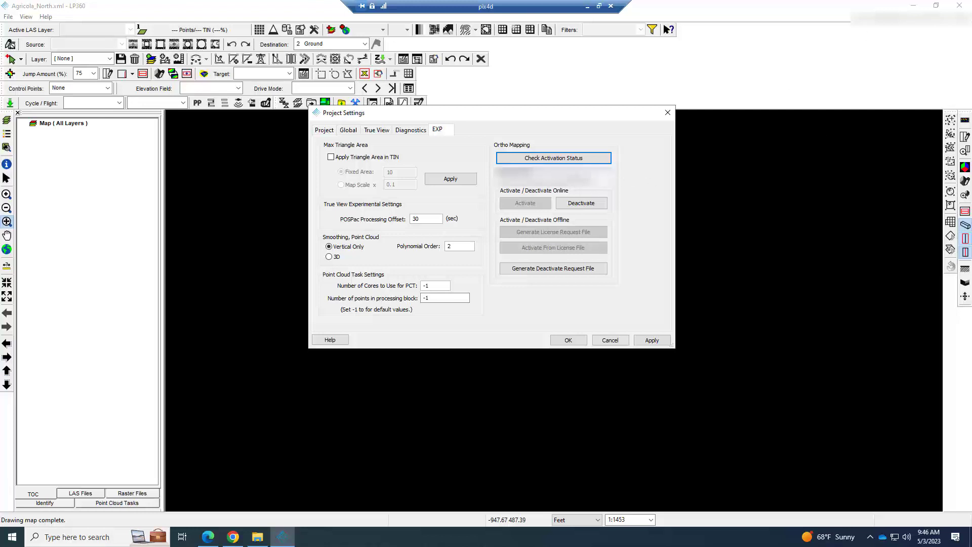
drag(587, 180, 444, 182)
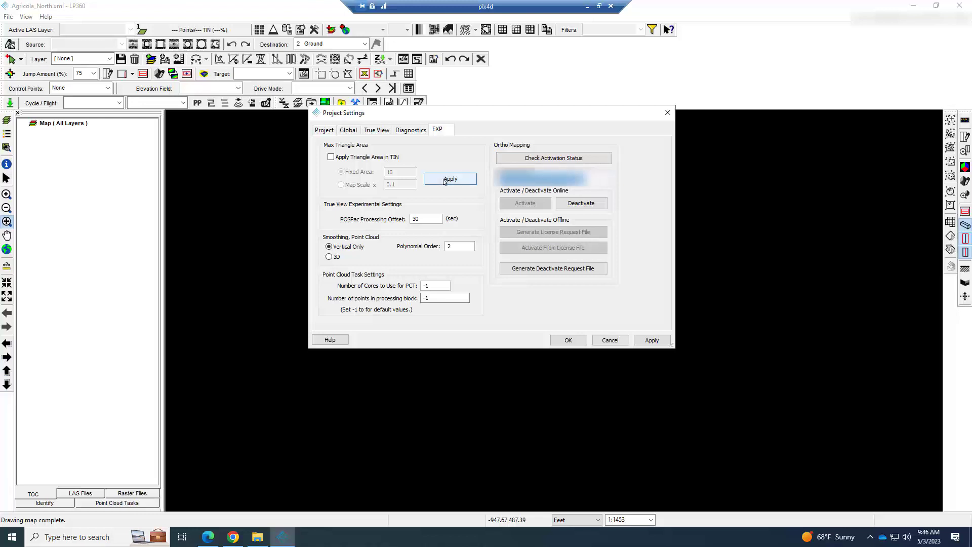
click(445, 180)
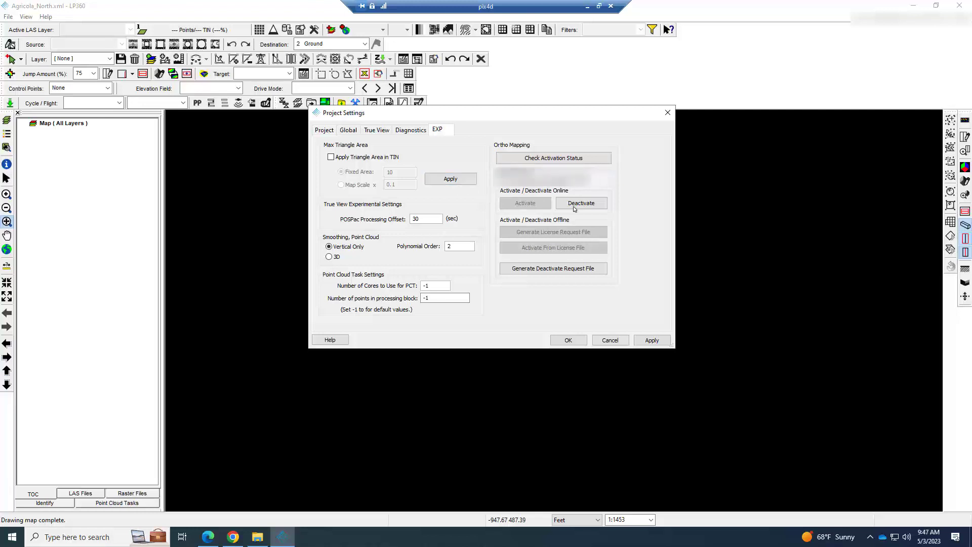
click(585, 159)
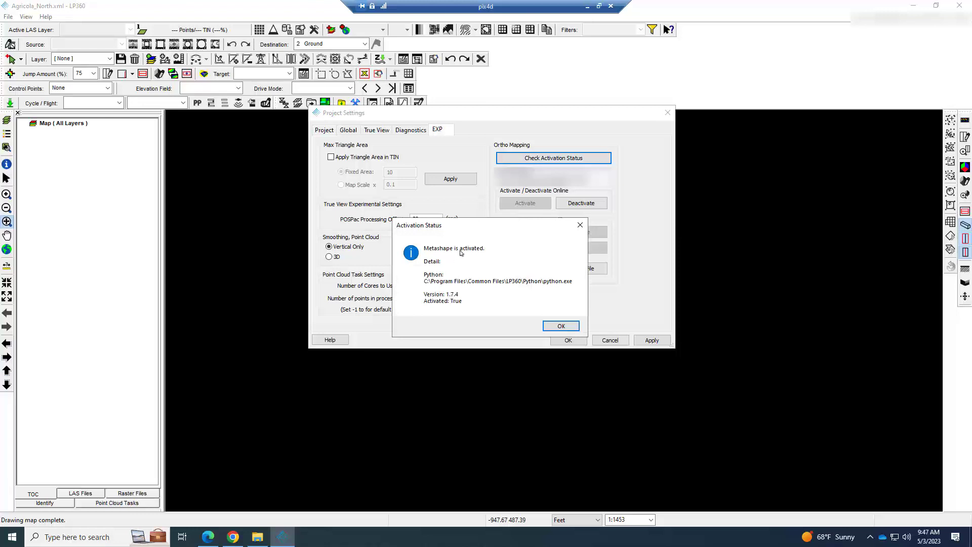
click(557, 324)
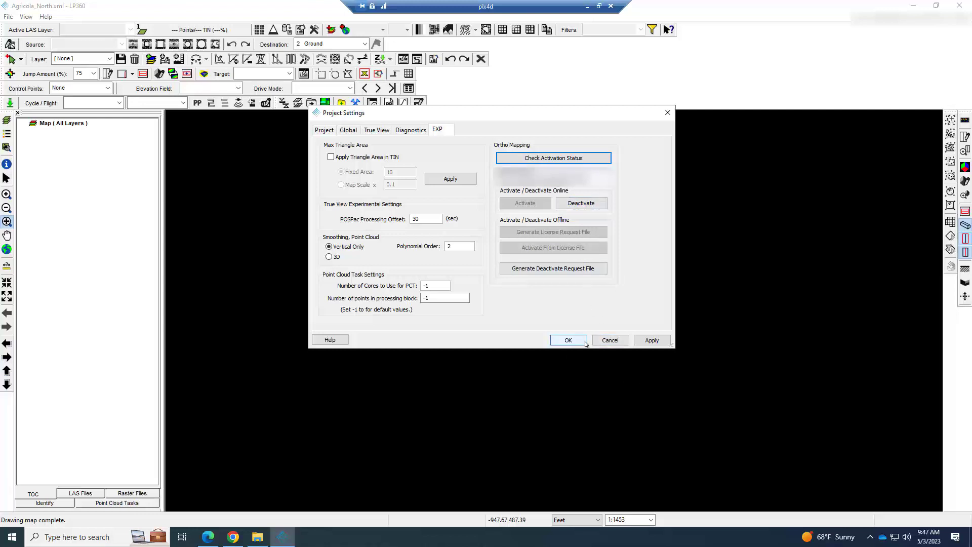
click(585, 342)
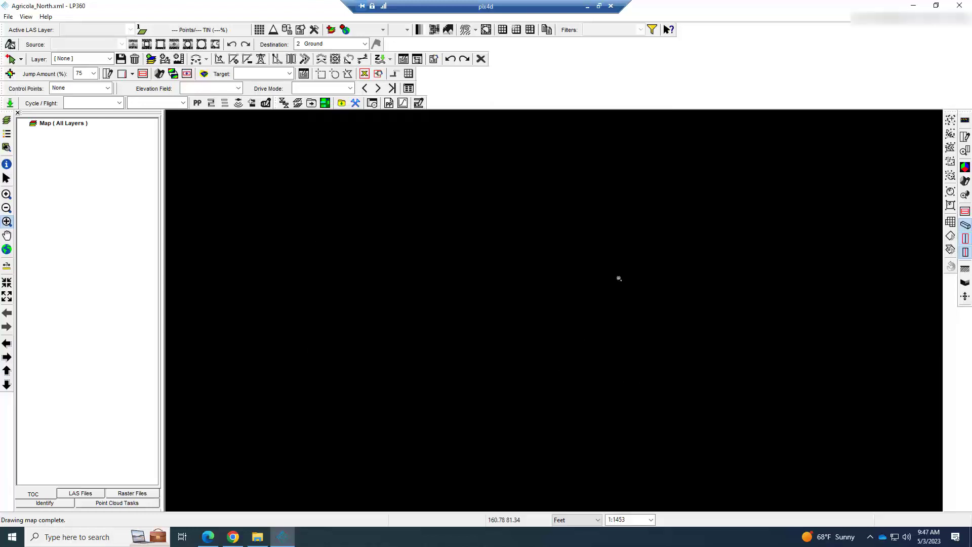